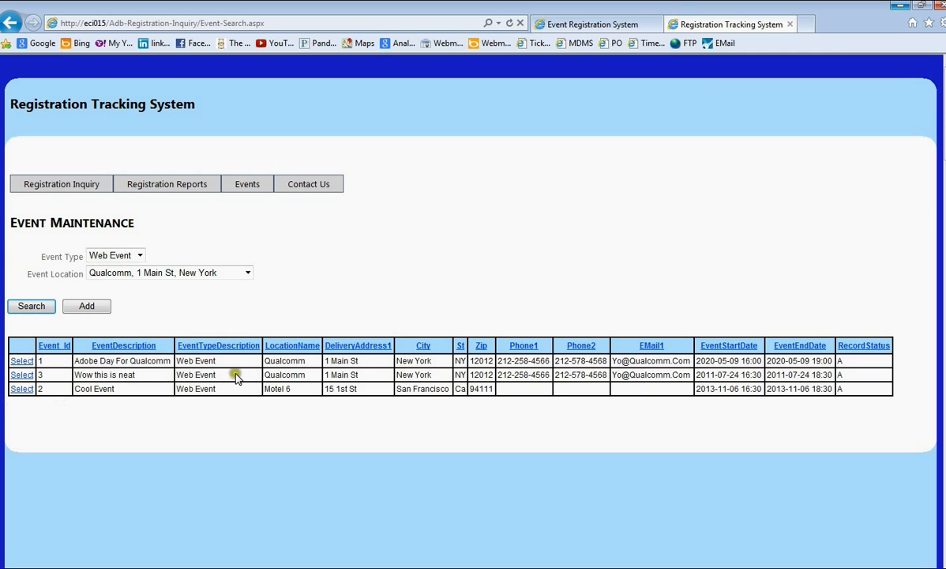
# Open the Cool Event record and review its description, location, URL, start and end times, and notes fields
pyautogui.click(19, 389)
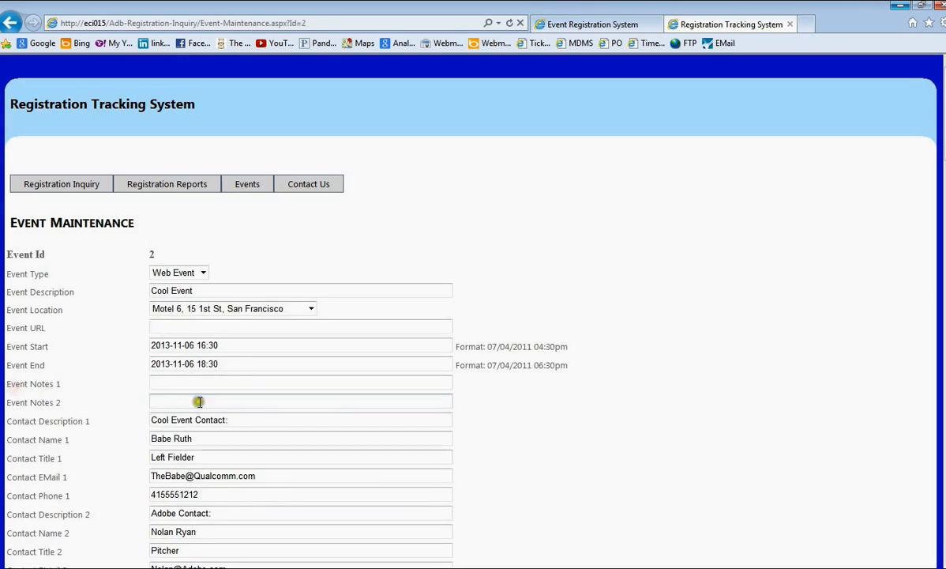
pyautogui.scroll(-3, 365, 336)
pyautogui.click(201, 136)
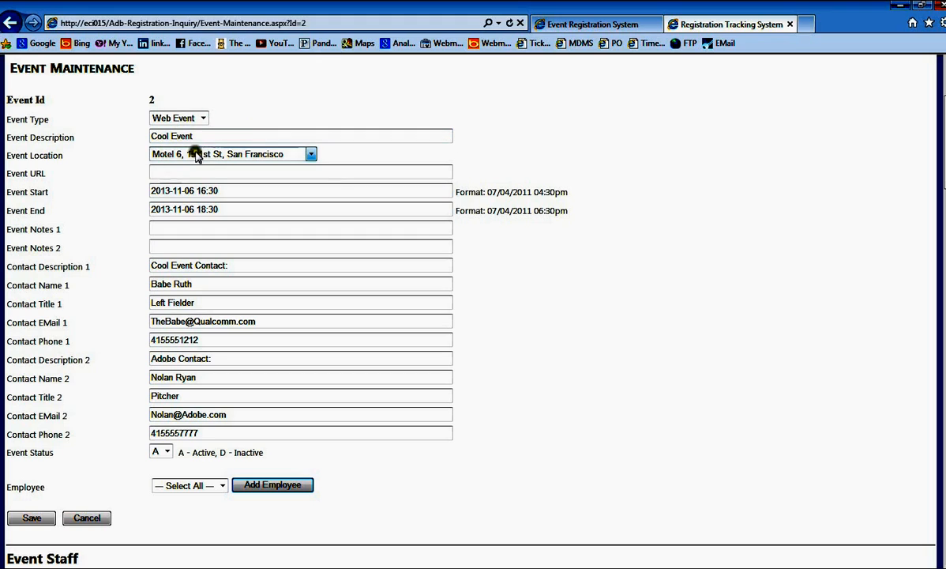
pyautogui.click(157, 172)
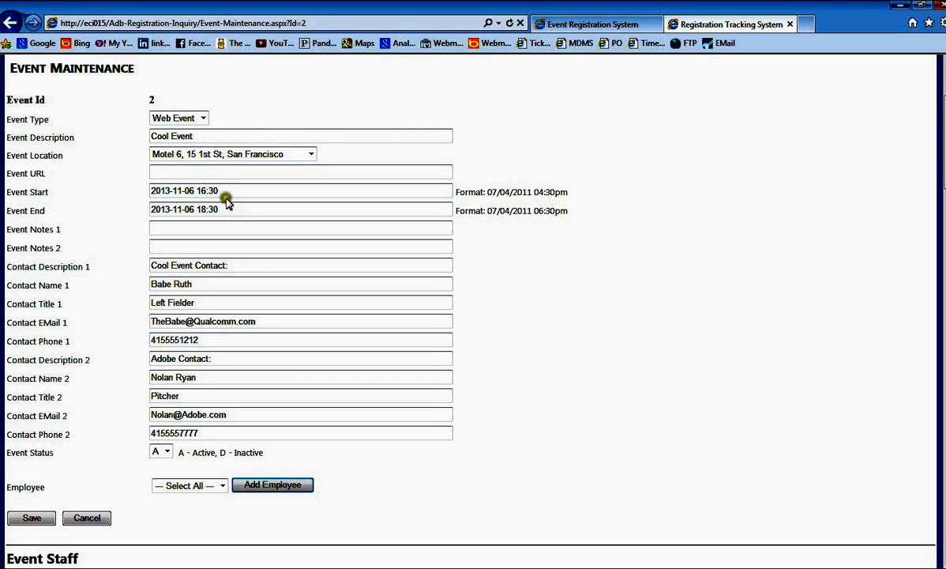
pyautogui.click(151, 209)
pyautogui.click(151, 222)
pyautogui.click(160, 228)
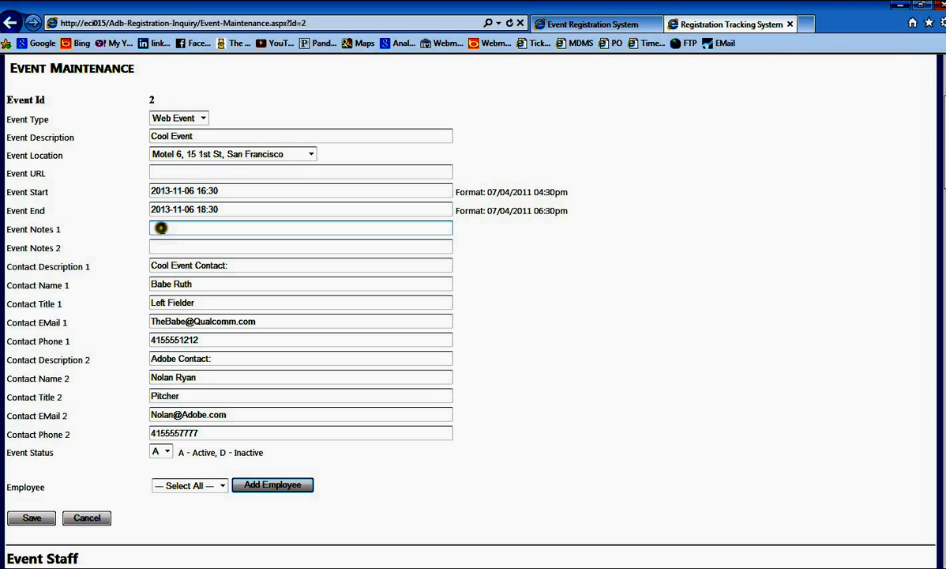
pyautogui.click(154, 244)
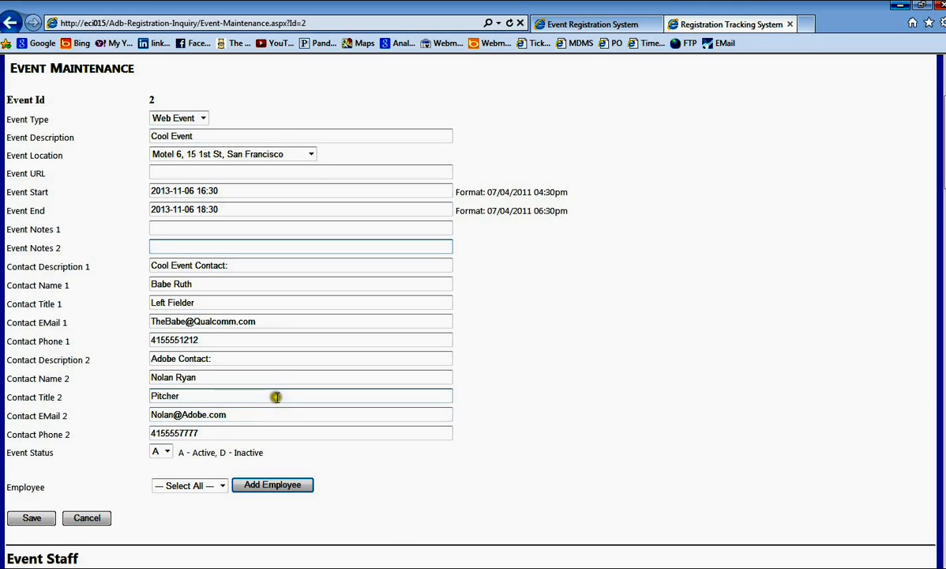
# Add the listed employee to the Cool Event's staff
pyautogui.scroll(-3, 275, 395)
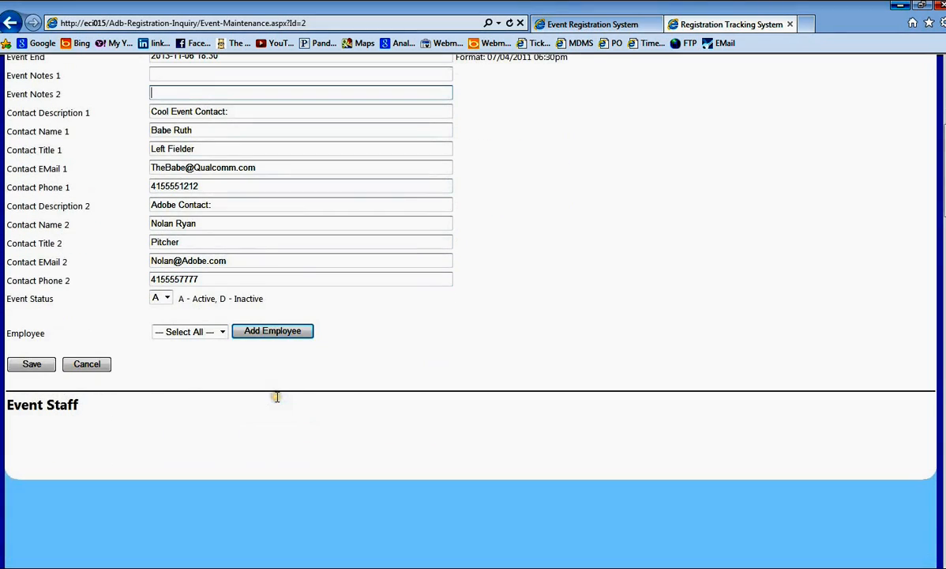
pyautogui.click(218, 333)
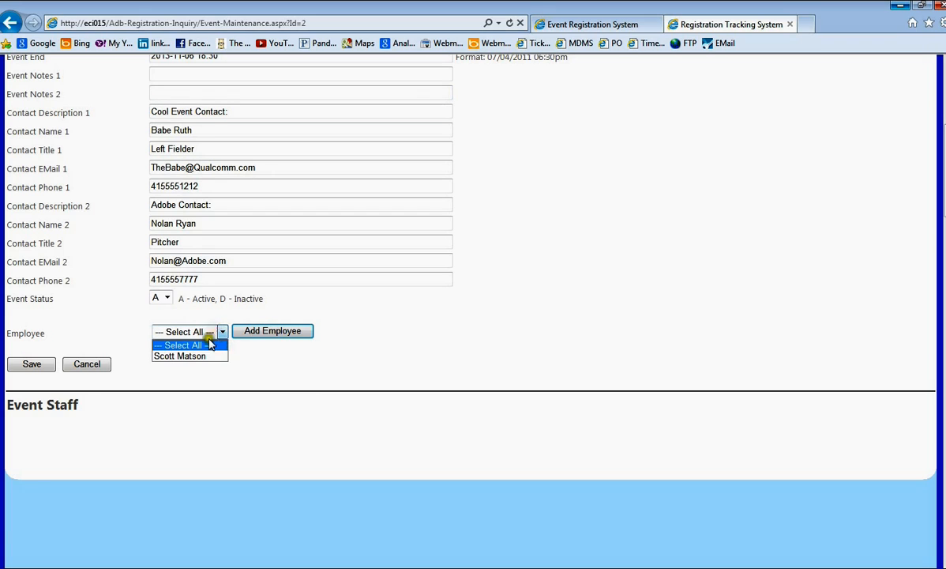
pyautogui.click(195, 355)
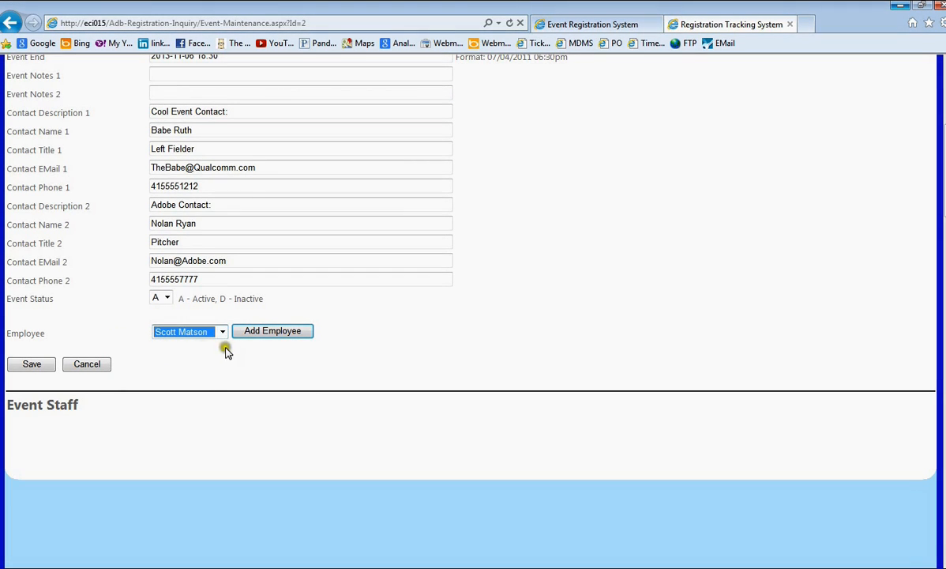
pyautogui.click(282, 333)
pyautogui.scroll(-10, 305, 348)
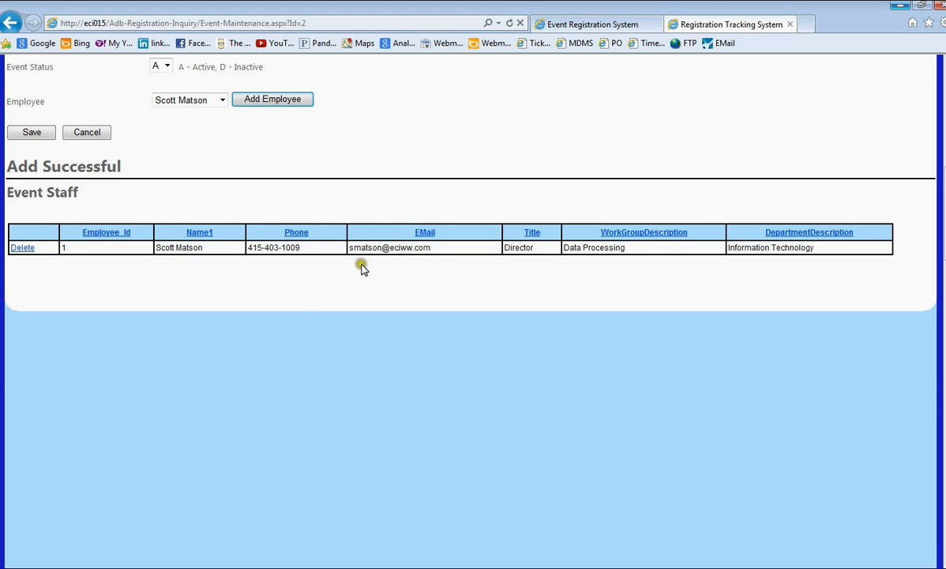
# Examine the Cool Event's staff list and the event details above it
pyautogui.scroll(2, 288, 231)
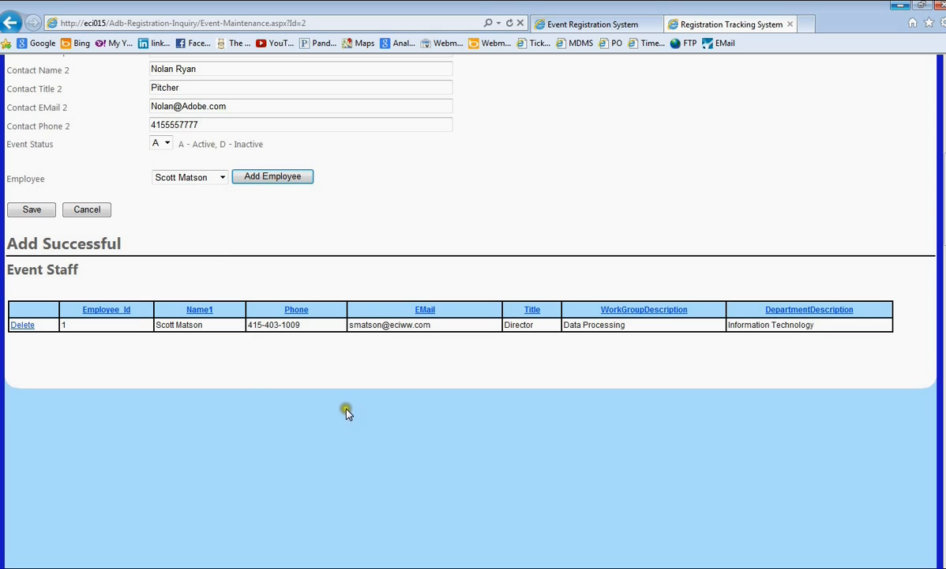
pyautogui.scroll(6, 325, 375)
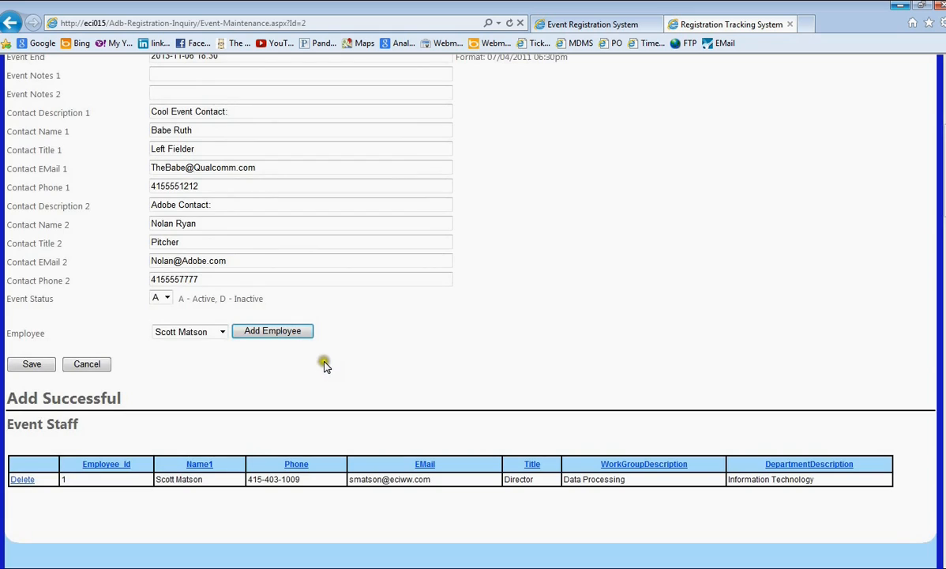
pyautogui.scroll(2, 316, 368)
pyautogui.scroll(-5, 313, 366)
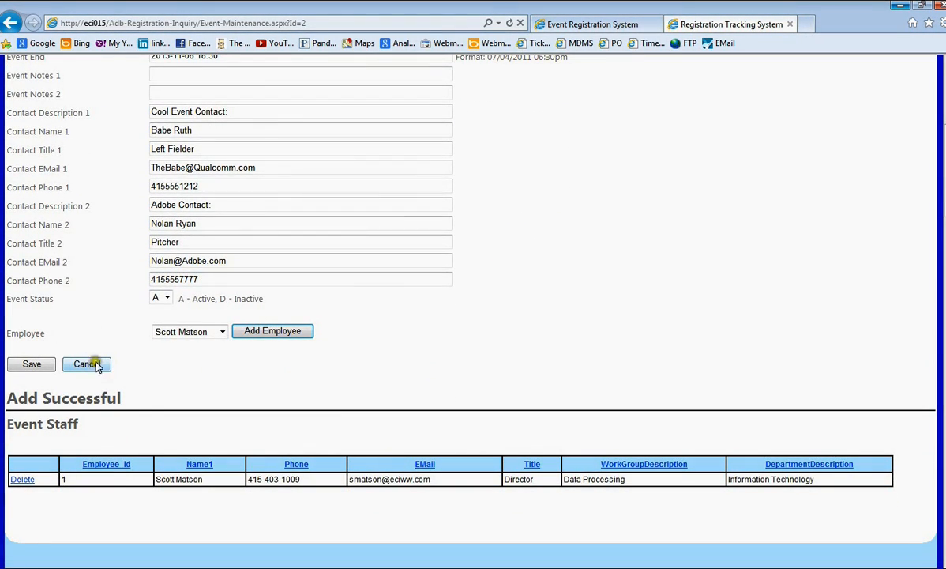
pyautogui.scroll(2, 259, 308)
pyautogui.scroll(-3, 253, 334)
pyautogui.scroll(5, 298, 184)
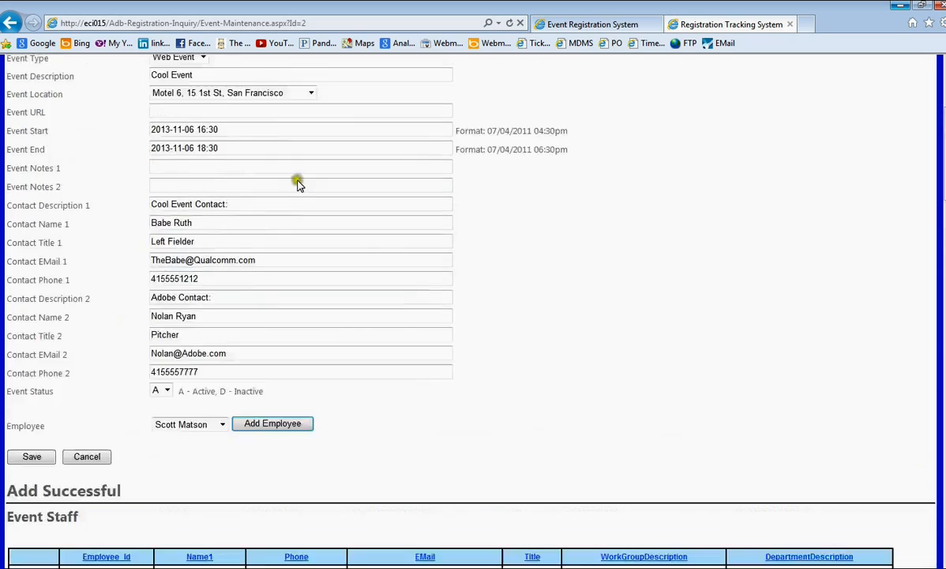
pyautogui.scroll(-5, 237, 316)
pyautogui.scroll(5, 316, 316)
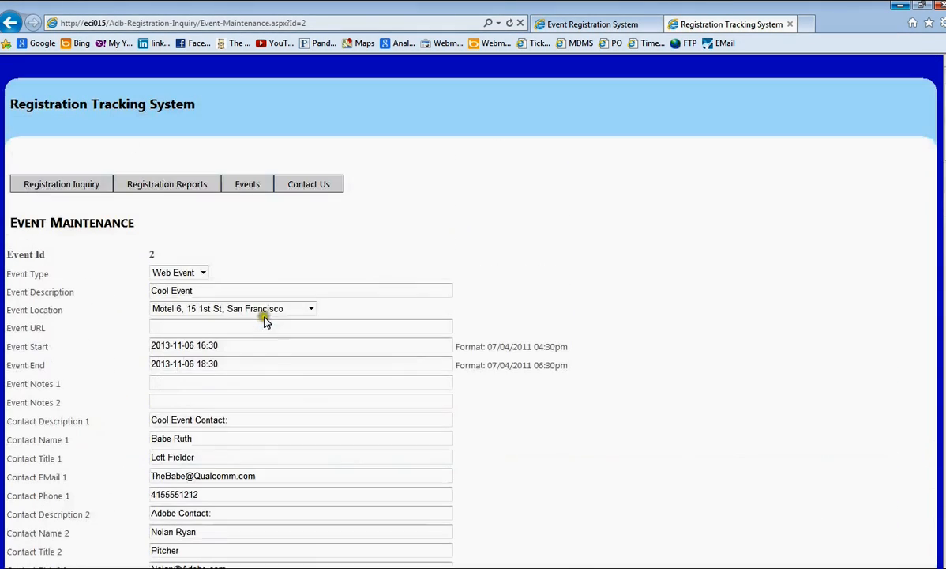
# Go to Location Maintenance and open the Motel 6 location record in San Francisco
pyautogui.moveTo(259, 192)
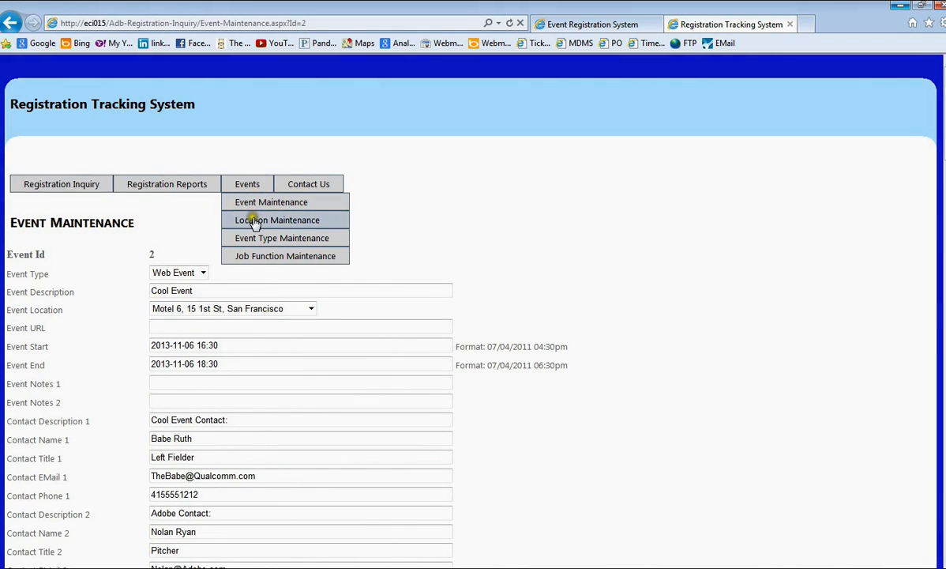
pyautogui.click(253, 219)
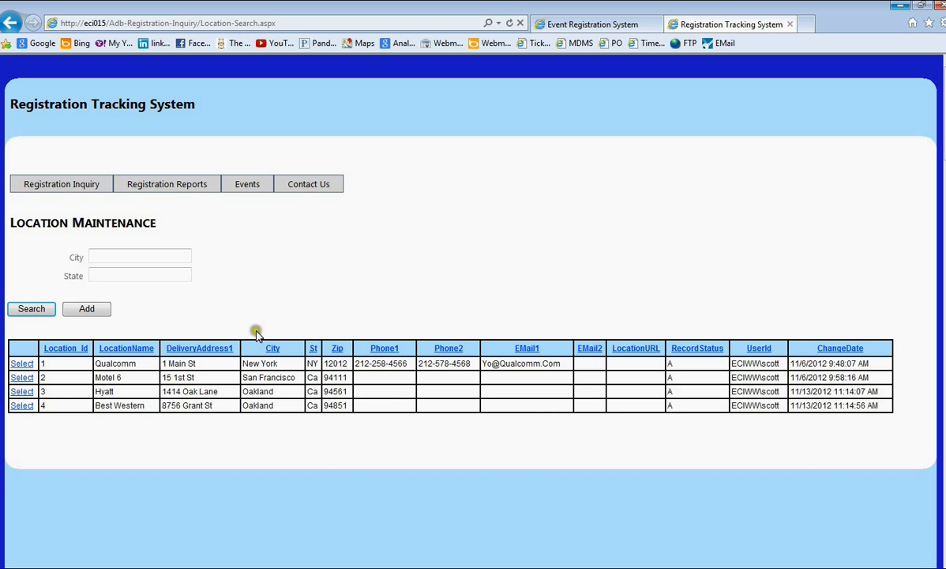
pyautogui.click(22, 377)
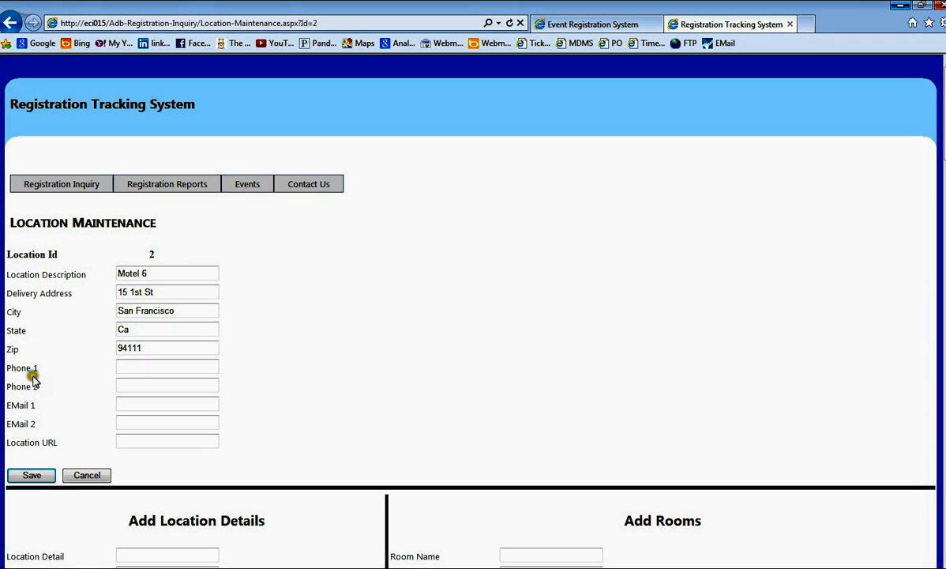
# Add a Parking location detail to Motel 6 with UOM Each and a fee of 15.00
pyautogui.scroll(-3, 184, 434)
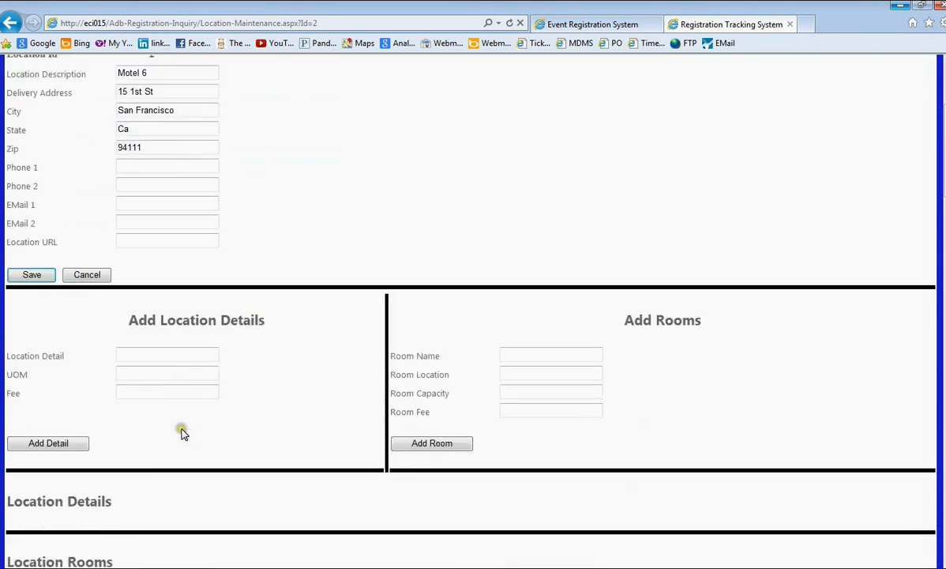
pyautogui.scroll(-3, 181, 423)
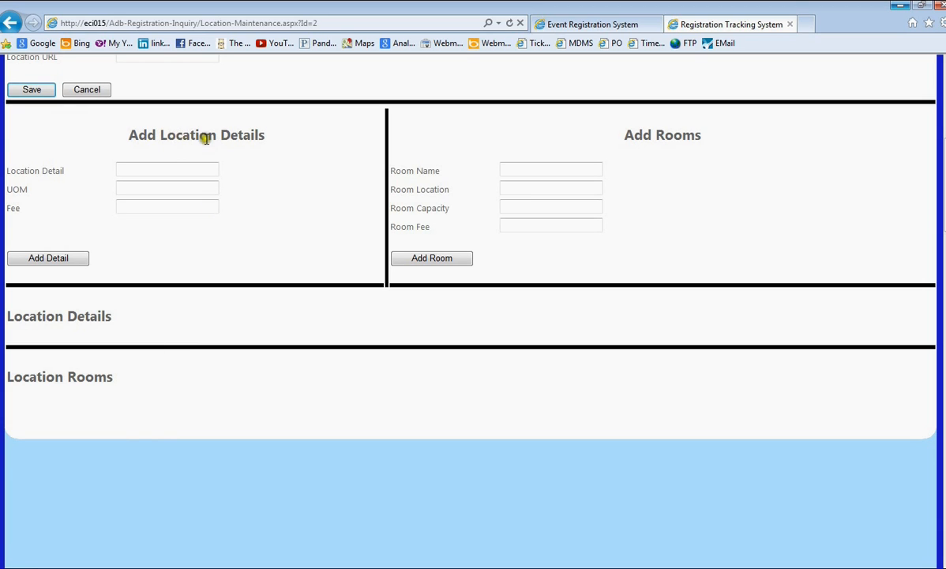
pyautogui.click(127, 170)
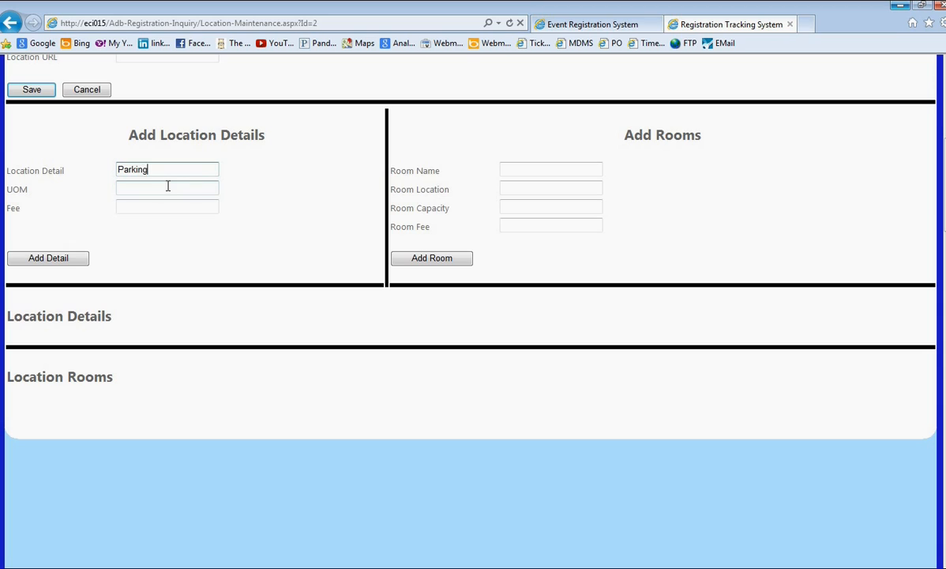
pyautogui.click(135, 187)
pyautogui.press('Tab')
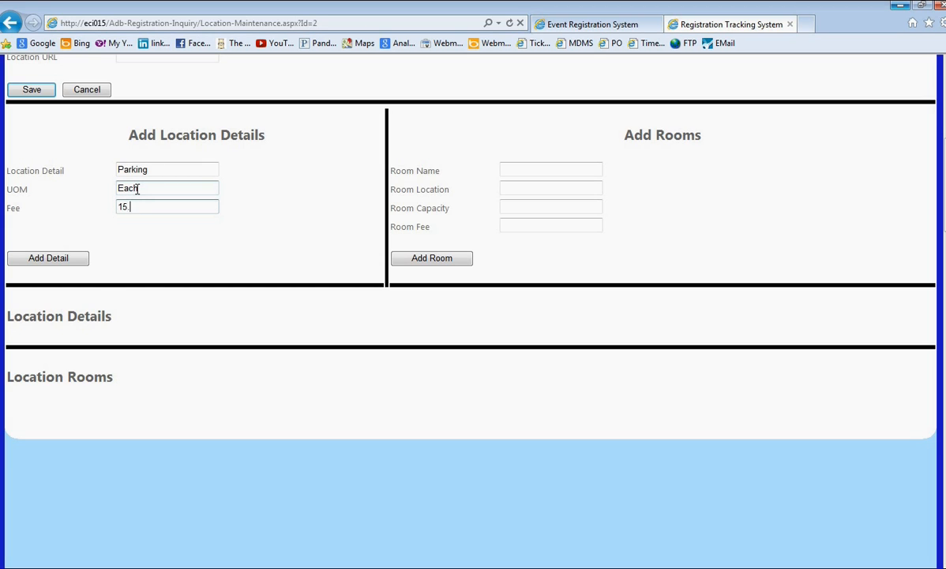
pyautogui.click(85, 264)
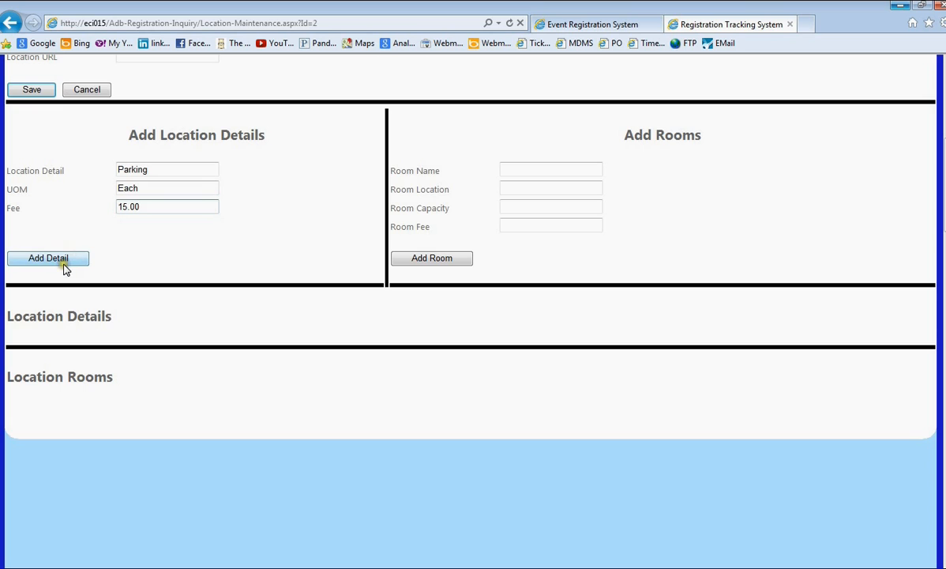
pyautogui.scroll(-5, 182, 244)
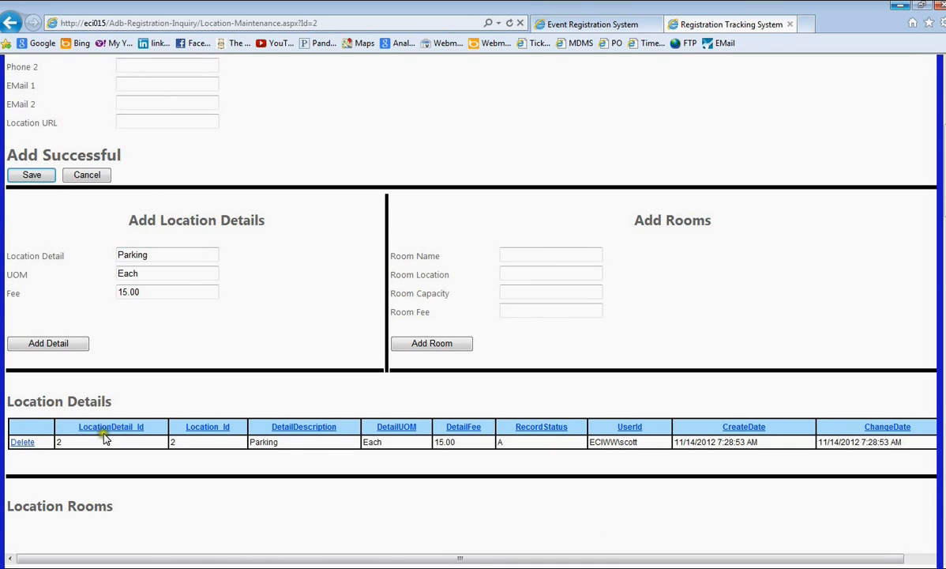
# Add a room named Blue Room on the 1st Floor with a capacity of 500 and a fee of 2000.00
pyautogui.click(512, 255)
pyautogui.write('Blue Room')
pyautogui.press('Tab')
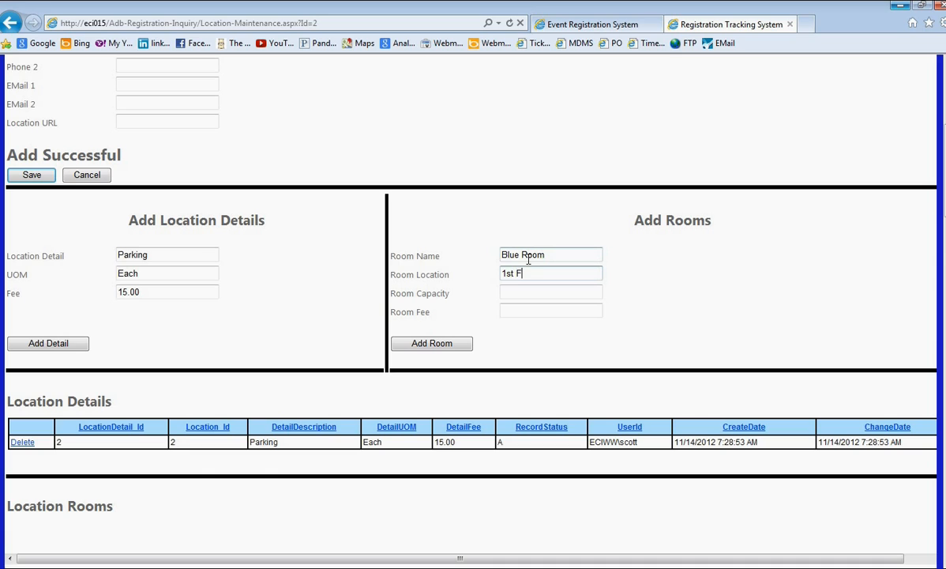
pyautogui.press('Tab')
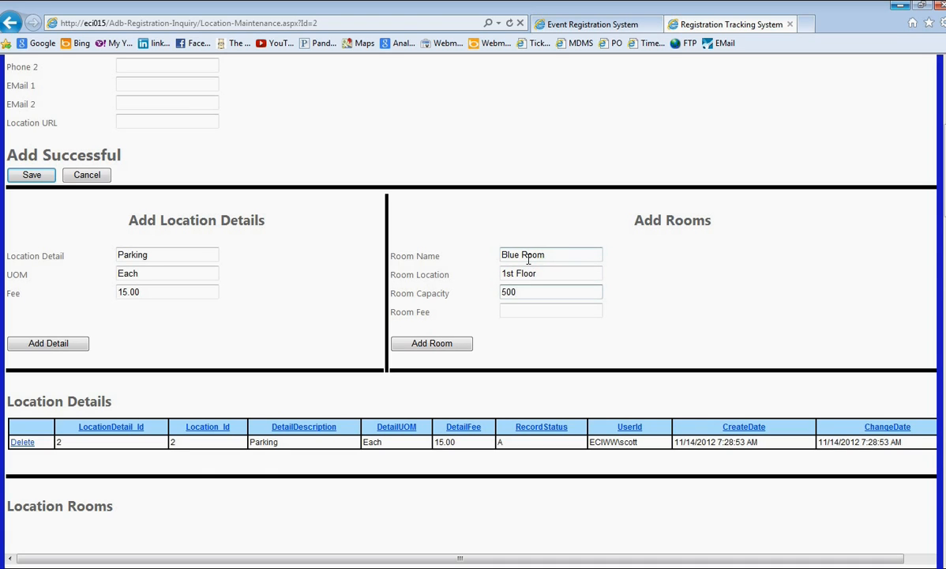
pyautogui.press('Tab')
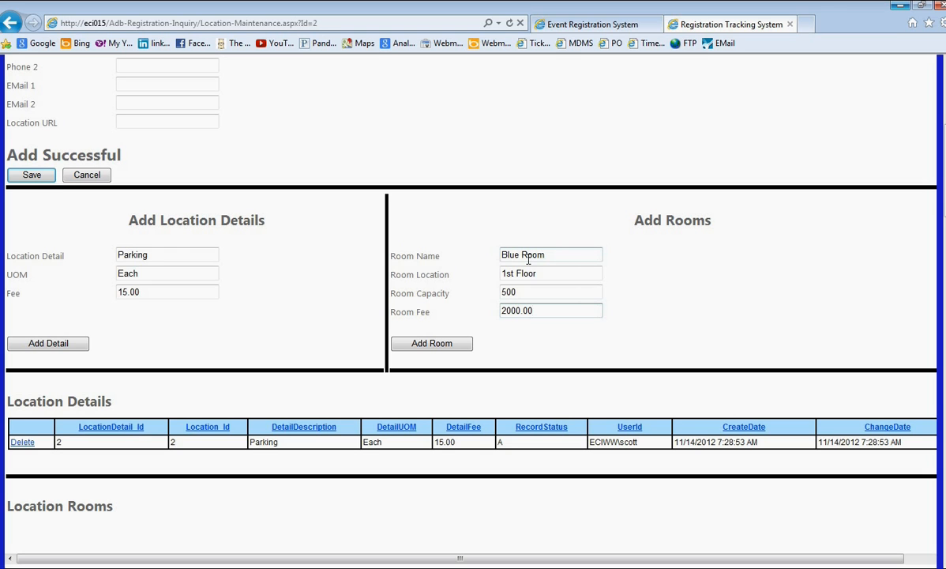
pyautogui.click(443, 342)
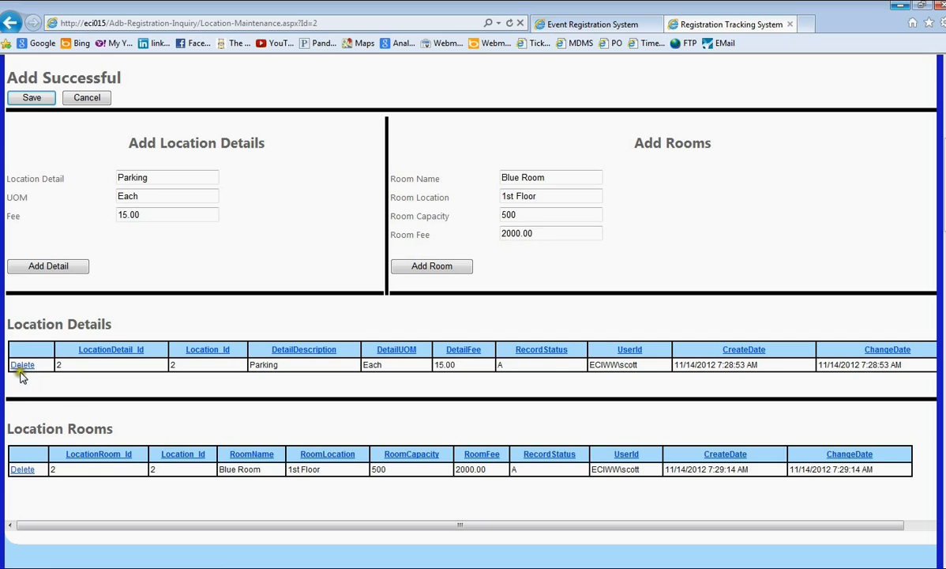
# Open the Event Type Maintenance page to view the defined event types
pyautogui.scroll(3, 234, 244)
pyautogui.scroll(1, 234, 244)
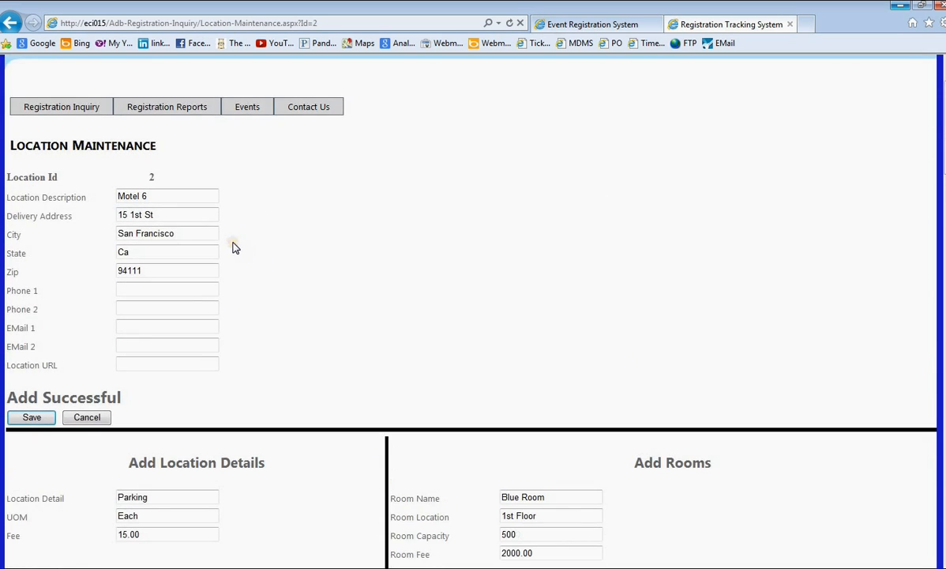
pyautogui.scroll(1, 231, 248)
pyautogui.moveTo(244, 197)
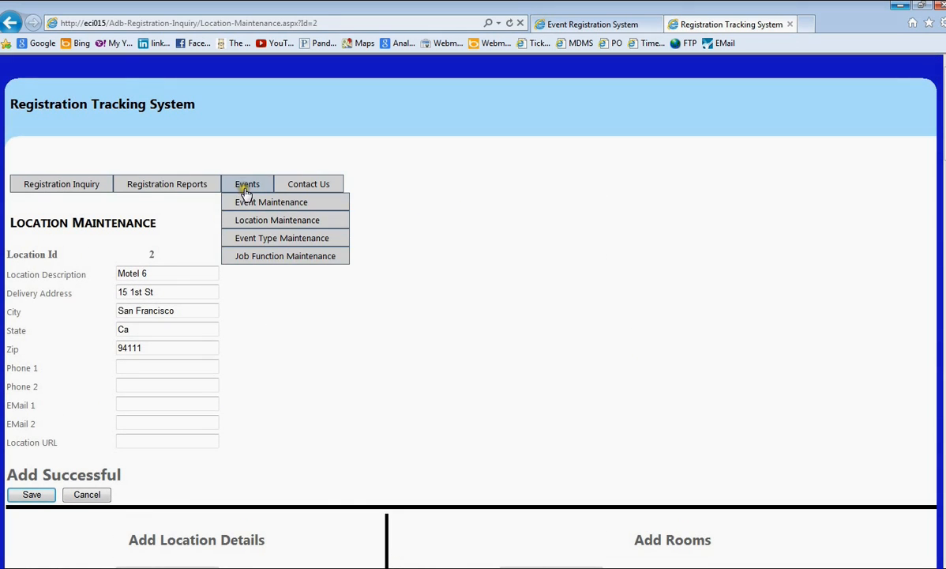
pyautogui.click(248, 239)
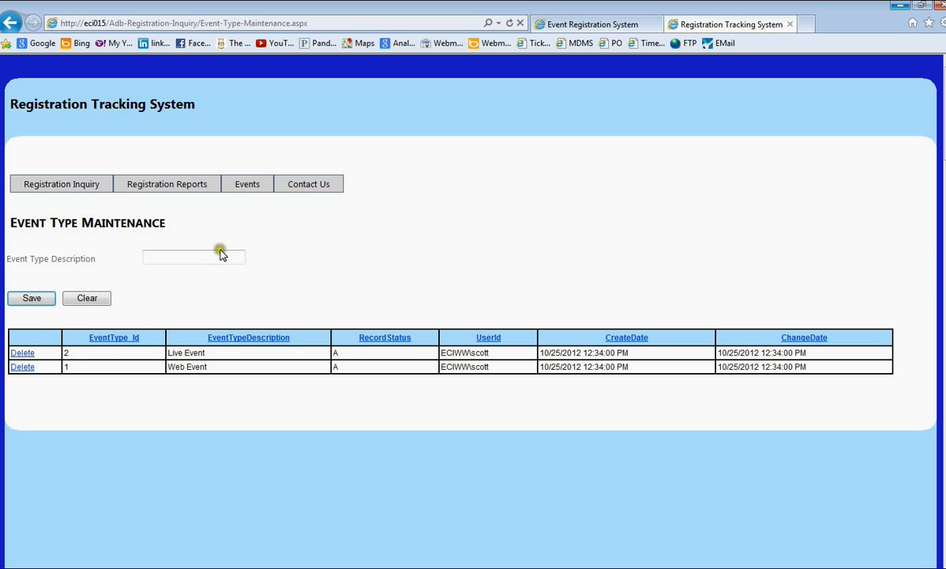
# Go to Job Function Maintenance and delete the Top Executive and Support Staff job functions
pyautogui.moveTo(238, 184)
pyautogui.click(242, 260)
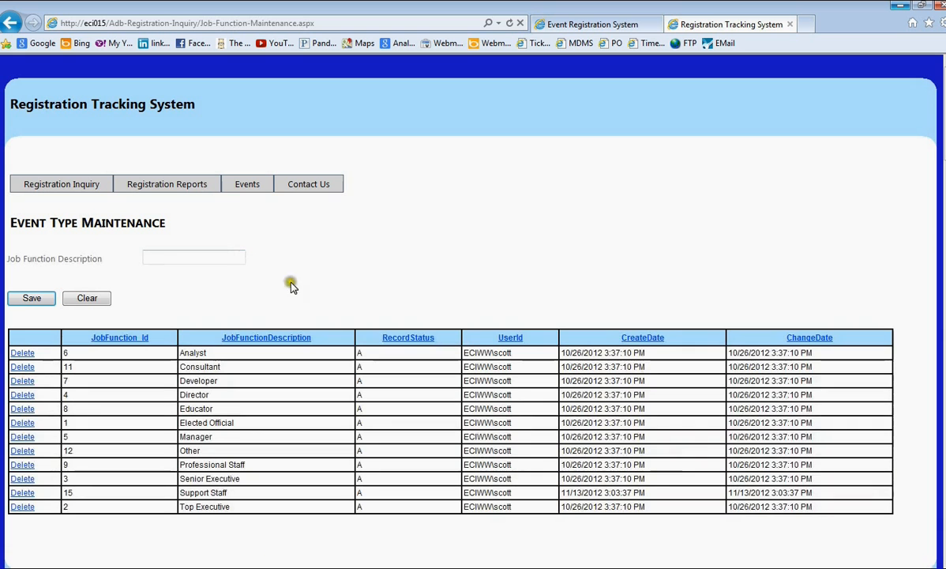
pyautogui.scroll(-2, 330, 299)
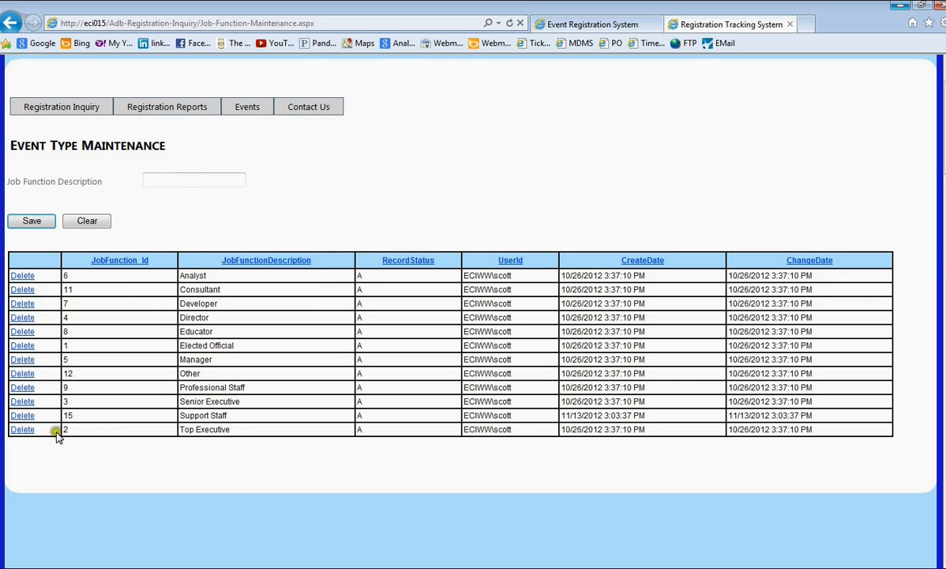
pyautogui.click(26, 431)
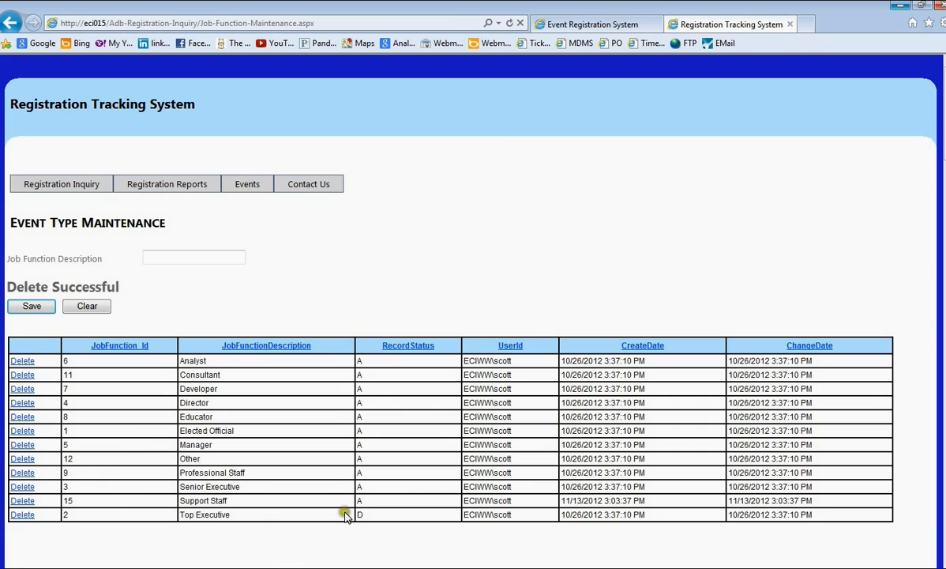
pyautogui.doubleClick(359, 514)
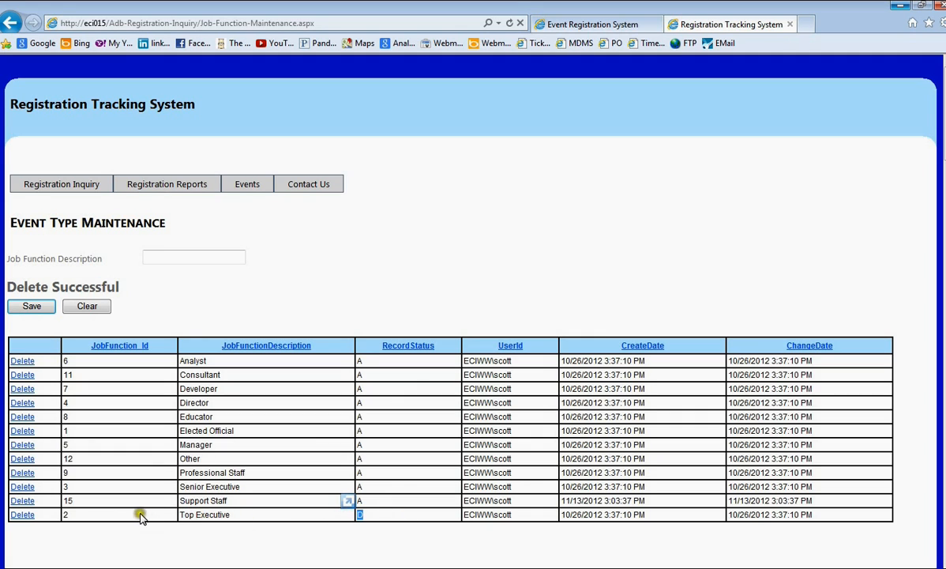
pyautogui.click(23, 501)
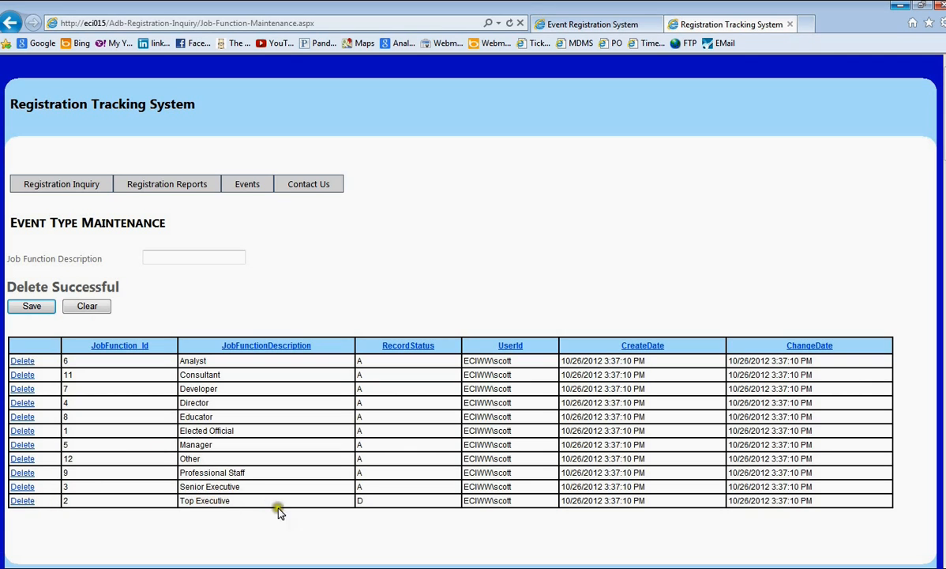
# Add a job function with the description Support Staff and save it
pyautogui.click(171, 255)
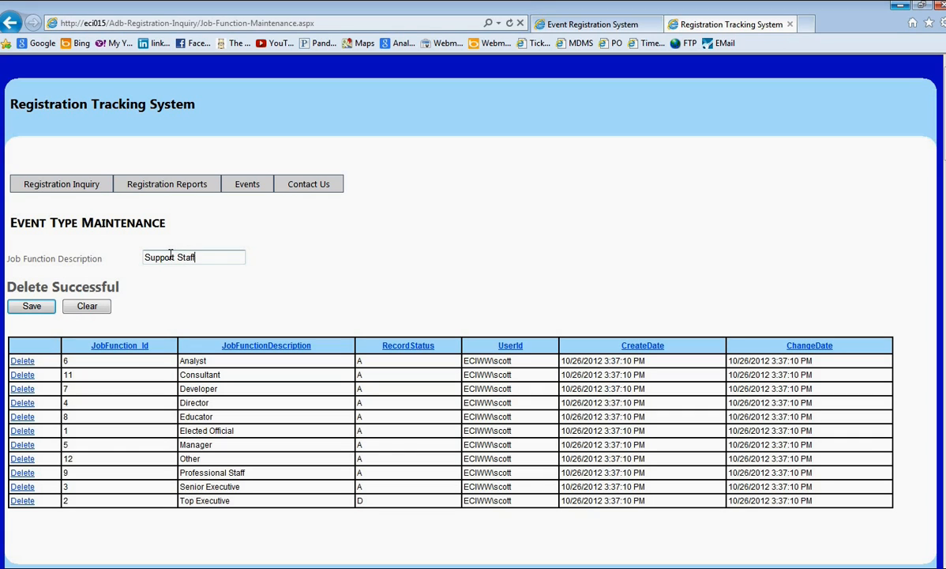
pyautogui.click(32, 307)
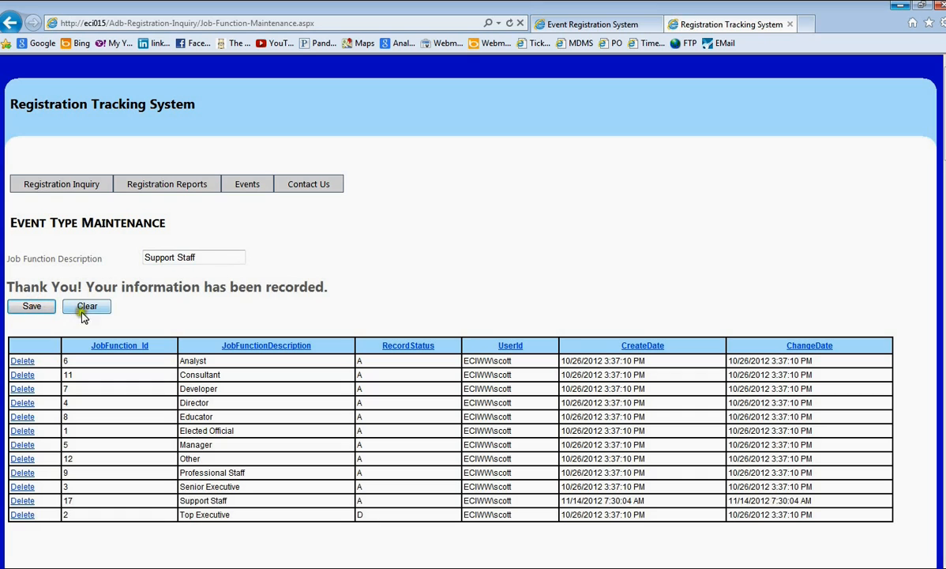
# View the Contact Us page and the report of all registrations, ending on the Registration Inquiry page
pyautogui.click(311, 187)
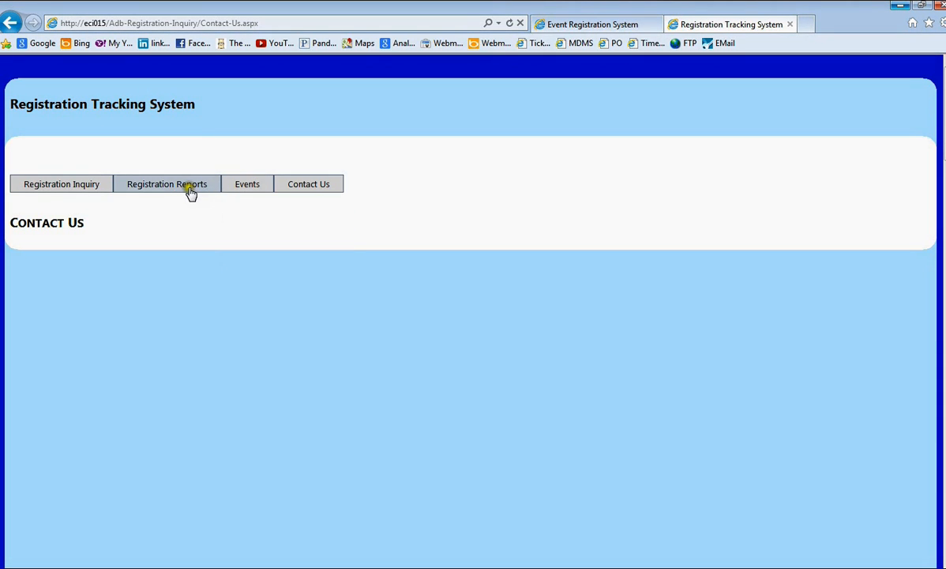
pyautogui.click(190, 194)
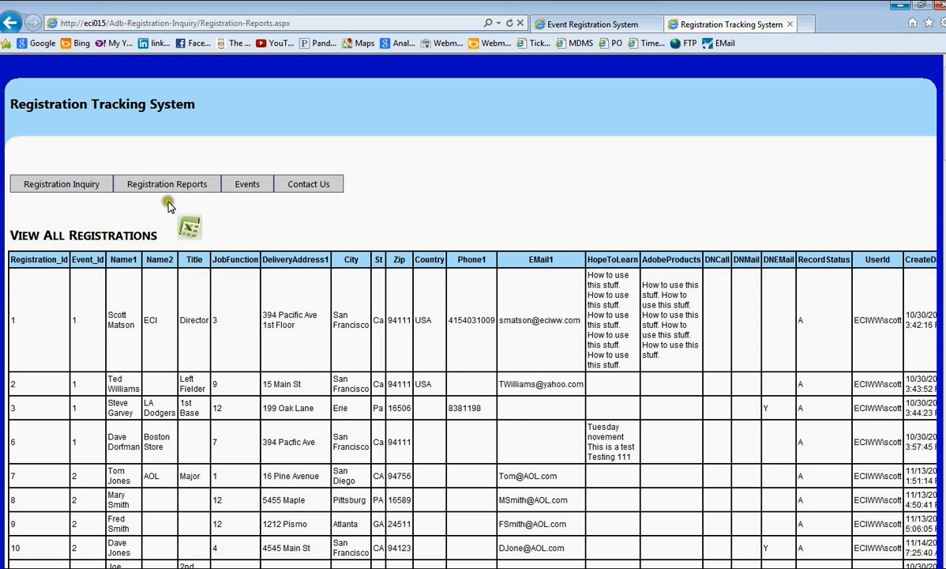
pyautogui.moveTo(247, 186)
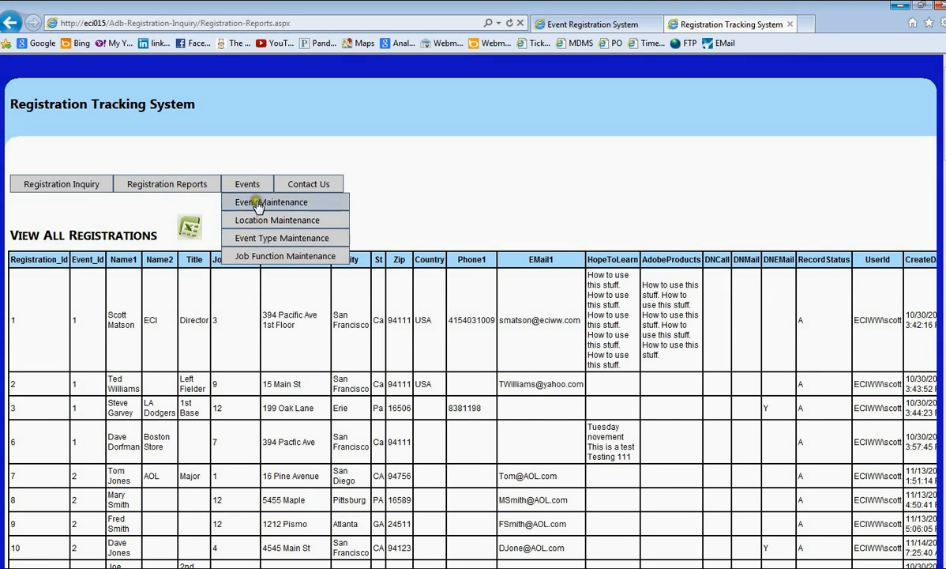
pyautogui.click(76, 187)
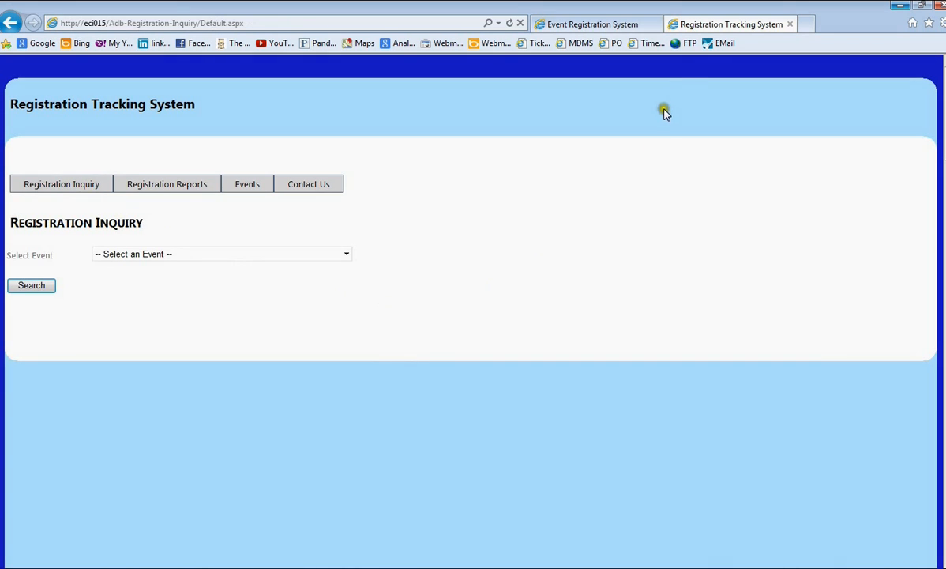
# Switch to the Event Registration System and examine the Adobe Day registration form, comparing it briefly with the Registration Tracking System
pyautogui.click(616, 25)
pyautogui.scroll(-3, 459, 274)
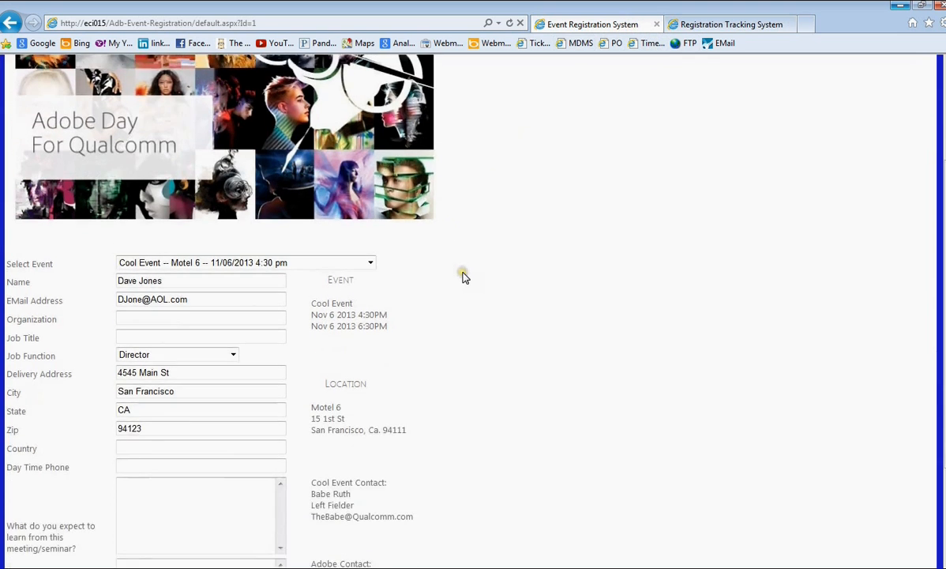
pyautogui.scroll(3, 464, 275)
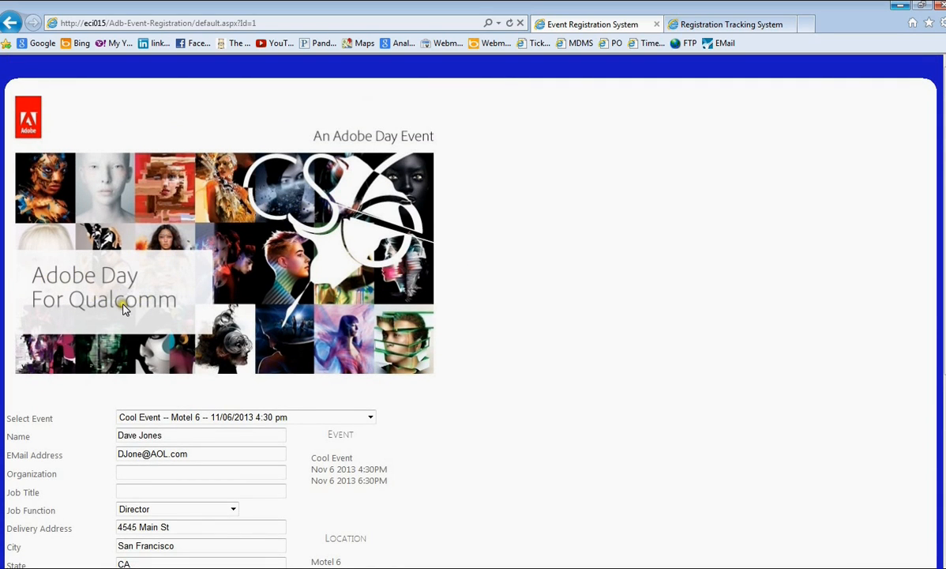
pyautogui.scroll(-4, 126, 300)
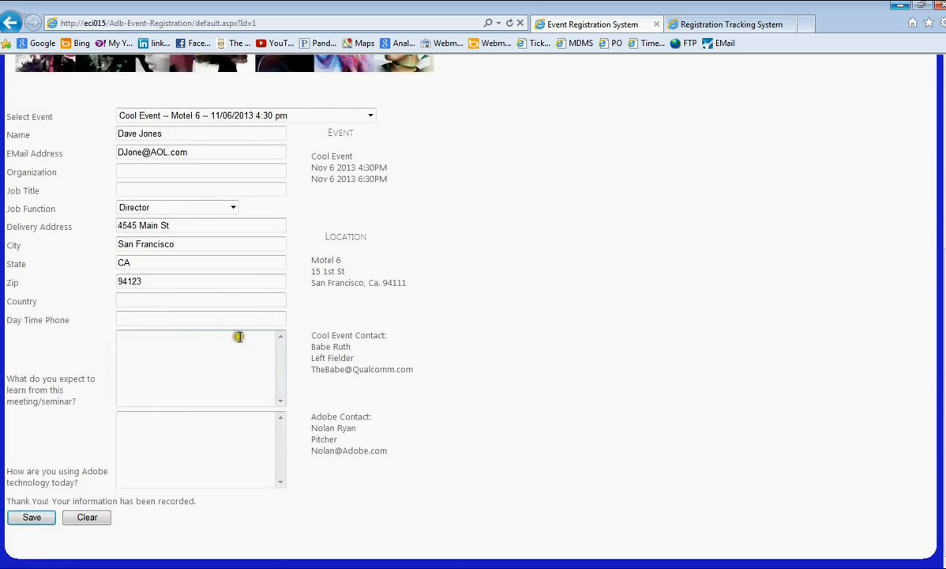
pyautogui.scroll(2, 240, 335)
pyautogui.scroll(2, 241, 336)
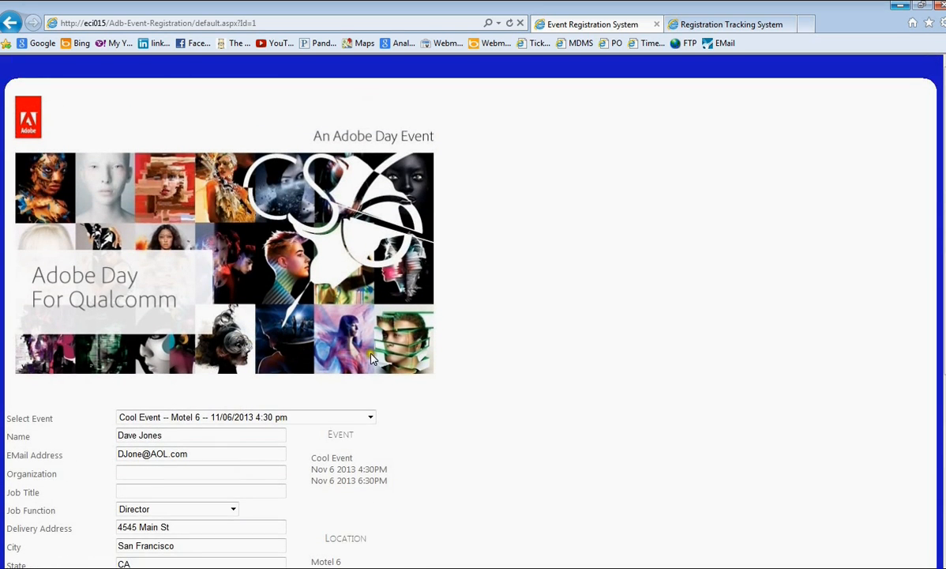
pyautogui.click(709, 26)
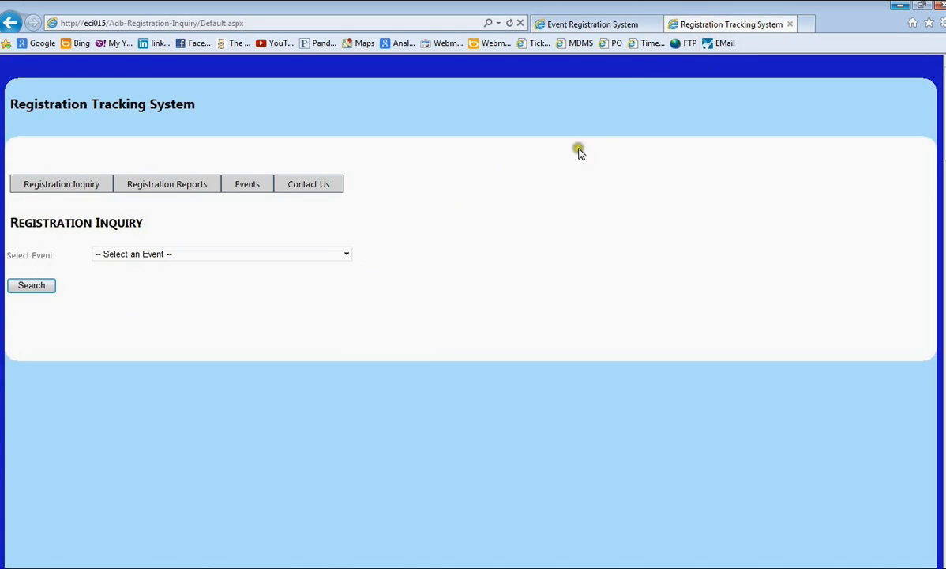
pyautogui.click(595, 26)
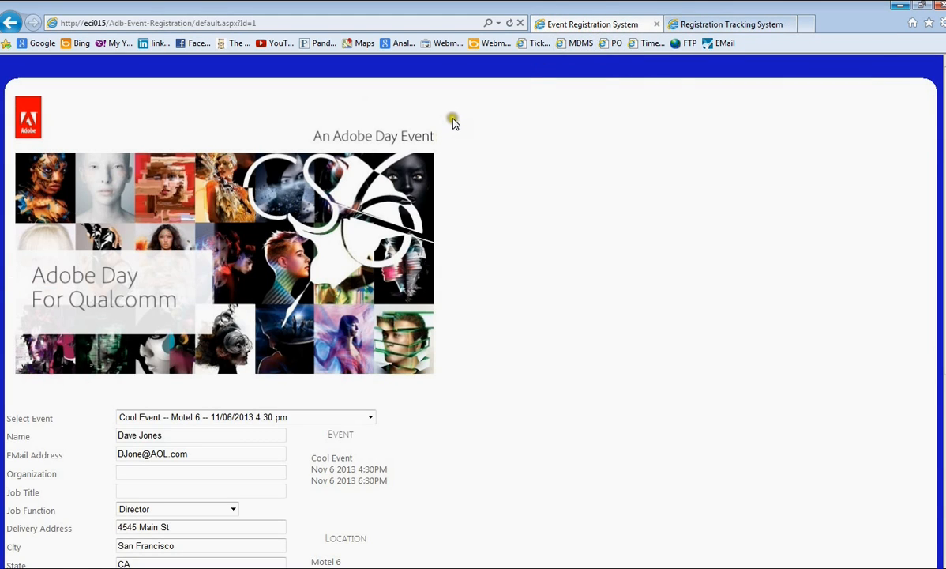